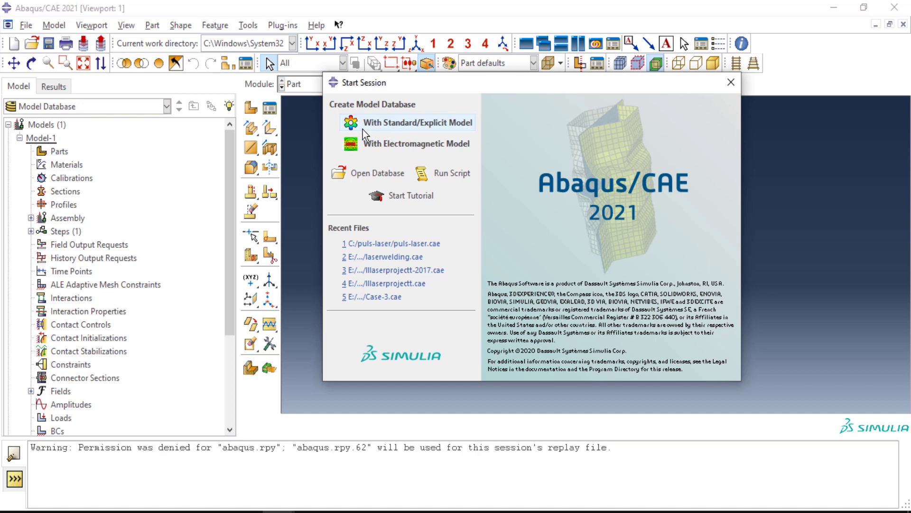
Step: Create a new Standard/Explicit model database and choose the Part module
click(424, 123)
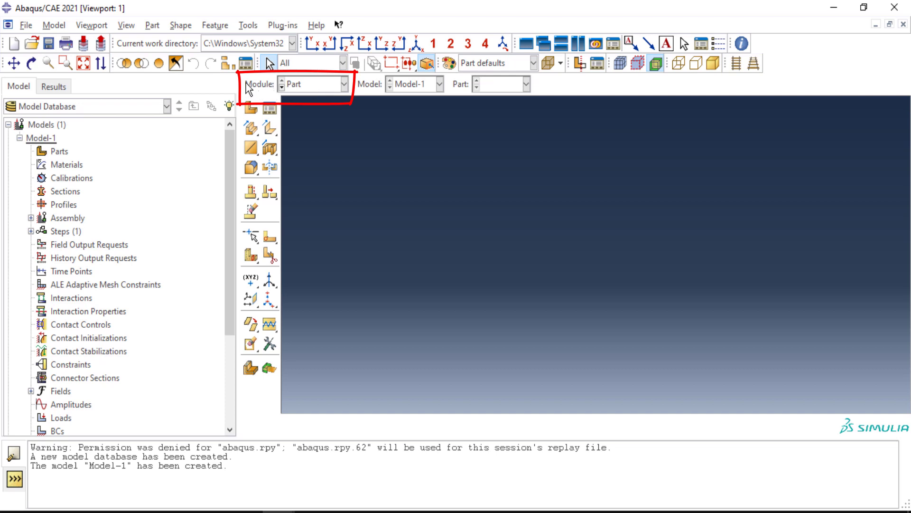
click(304, 89)
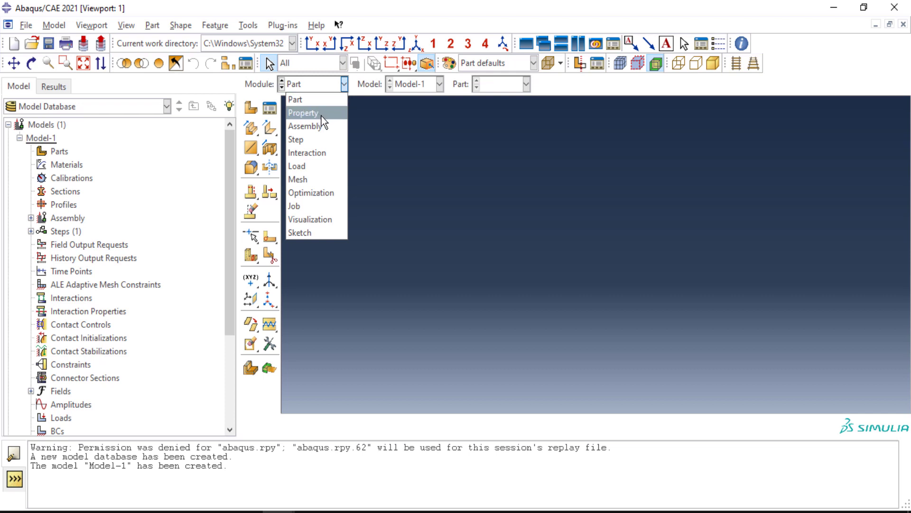
click(296, 98)
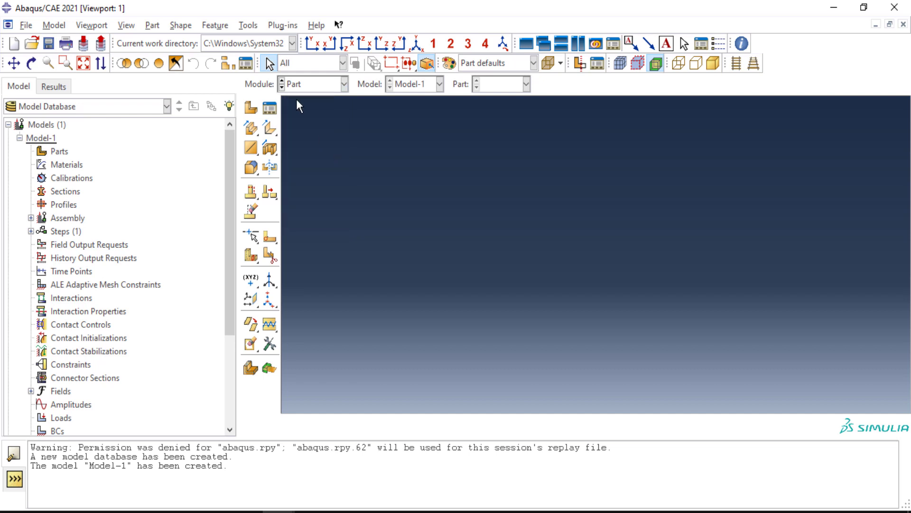
Step: Cycle through the modules from Part through Assembly to Interaction to see how their tools differ
click(295, 87)
click(279, 86)
click(281, 89)
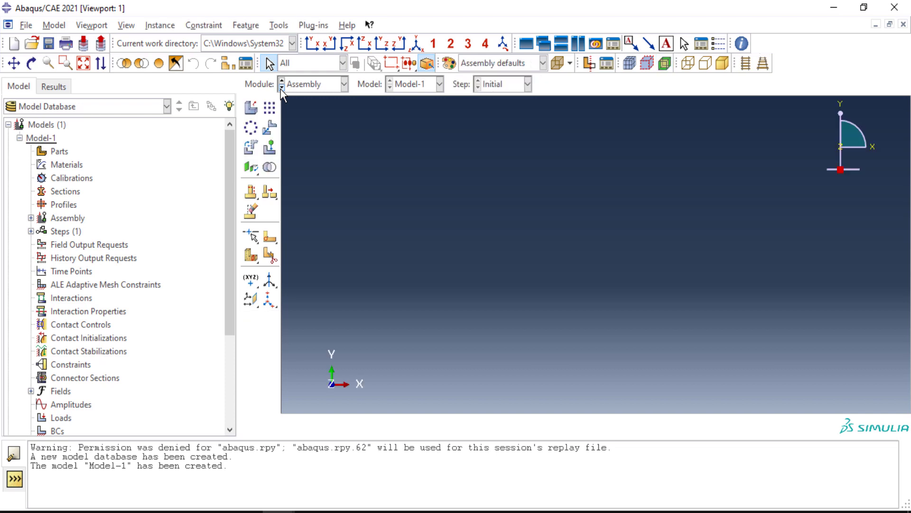
click(281, 89)
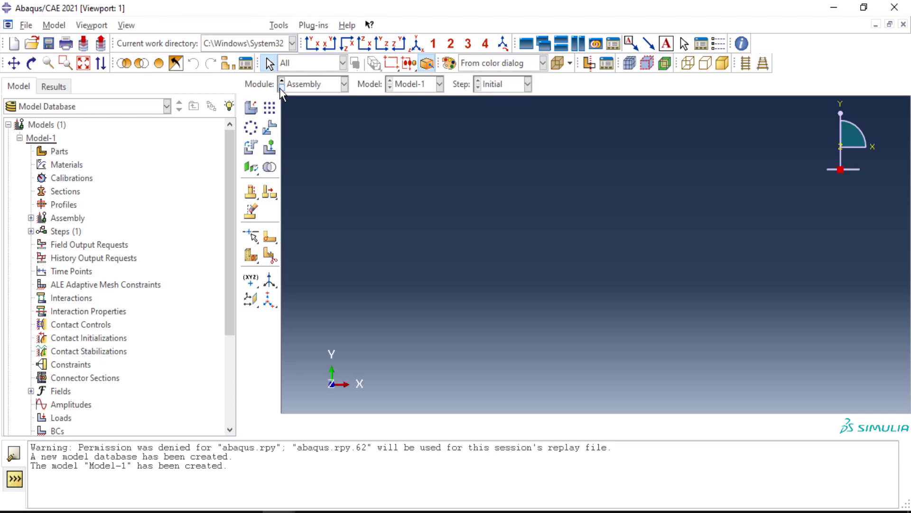
click(281, 89)
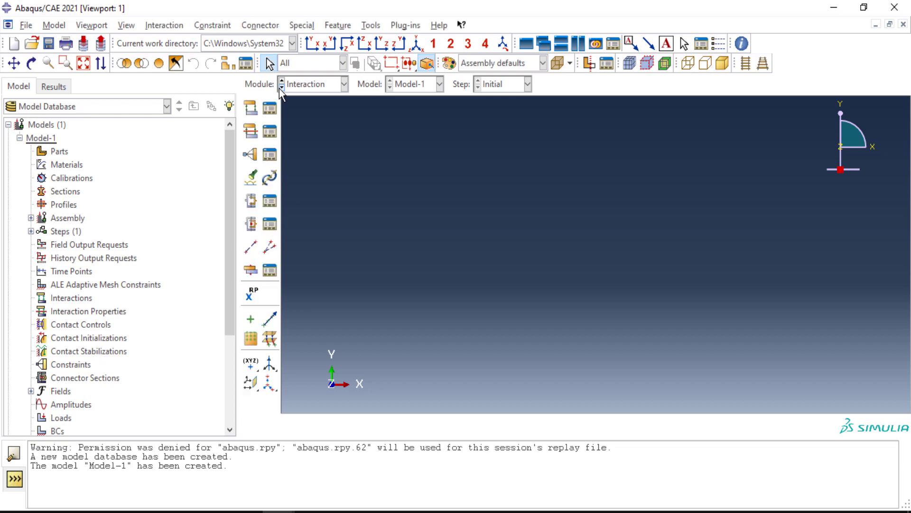
click(281, 89)
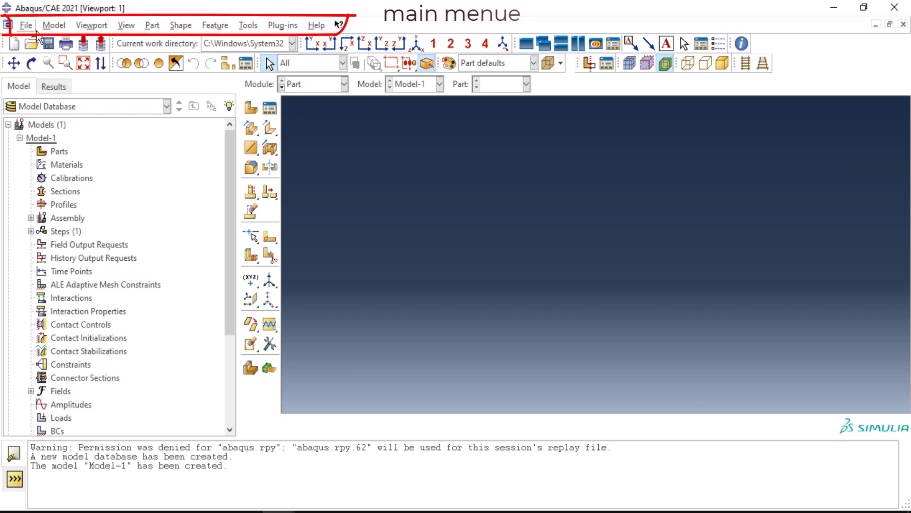
Step: Compare the main menus of the Part, Property and Step modules, ending in the Part module
click(21, 27)
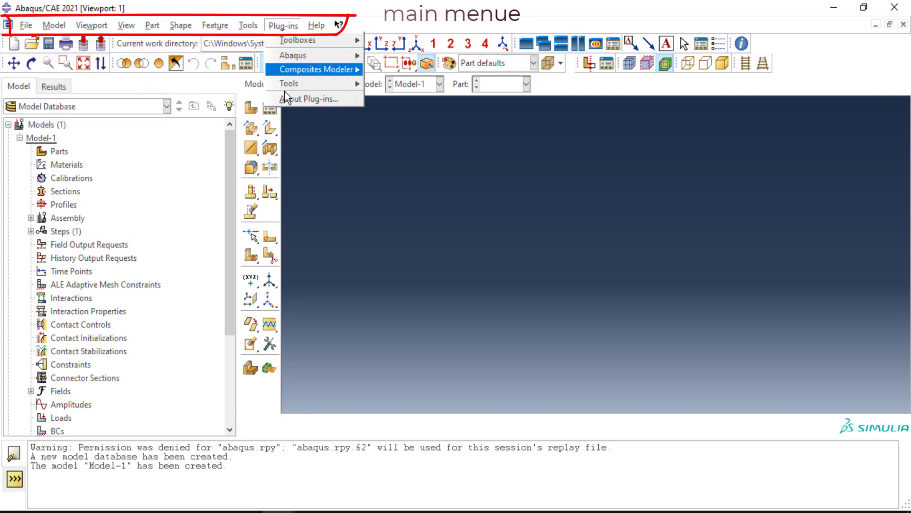
click(302, 130)
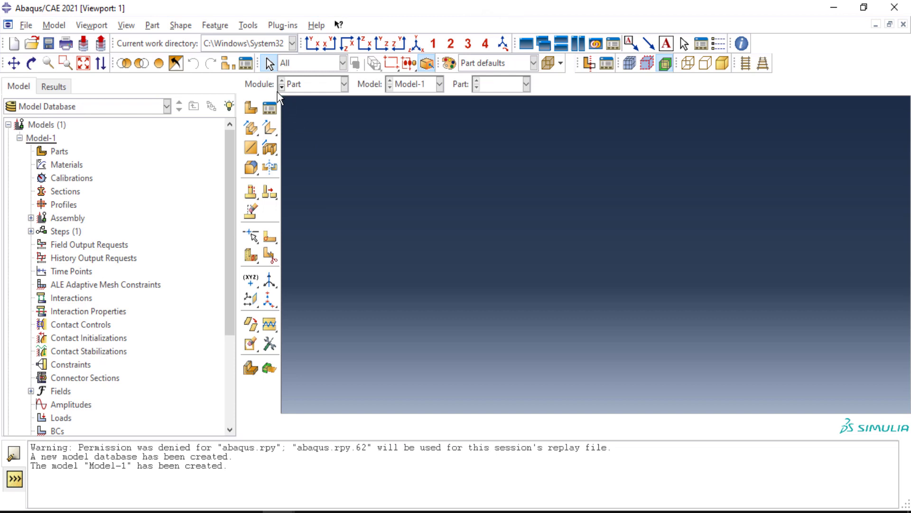
click(309, 87)
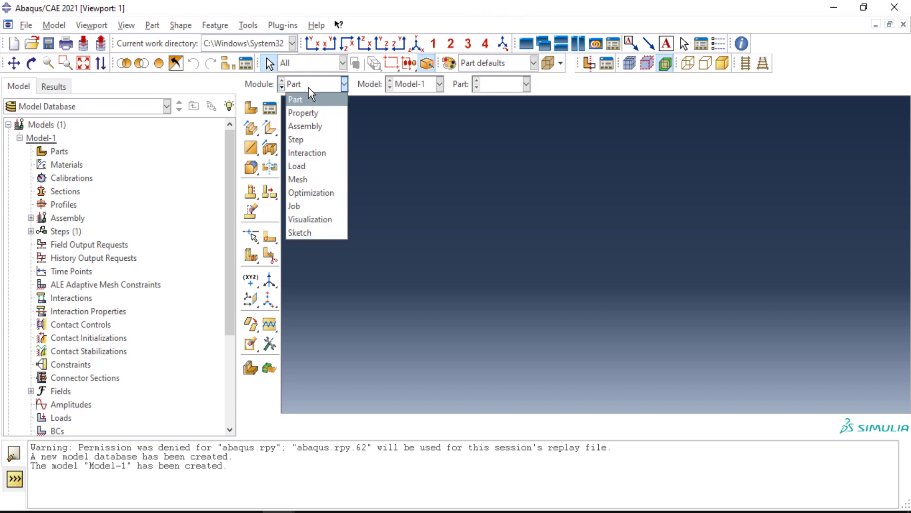
click(306, 114)
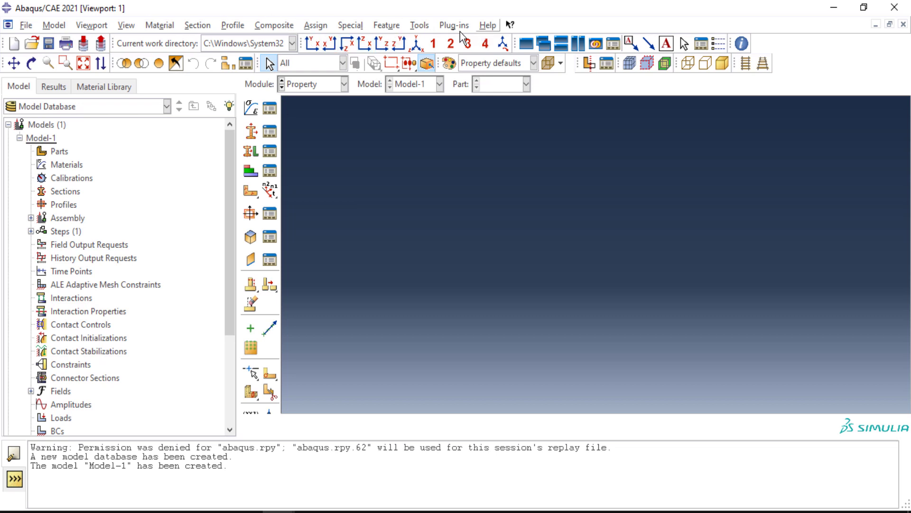
click(318, 89)
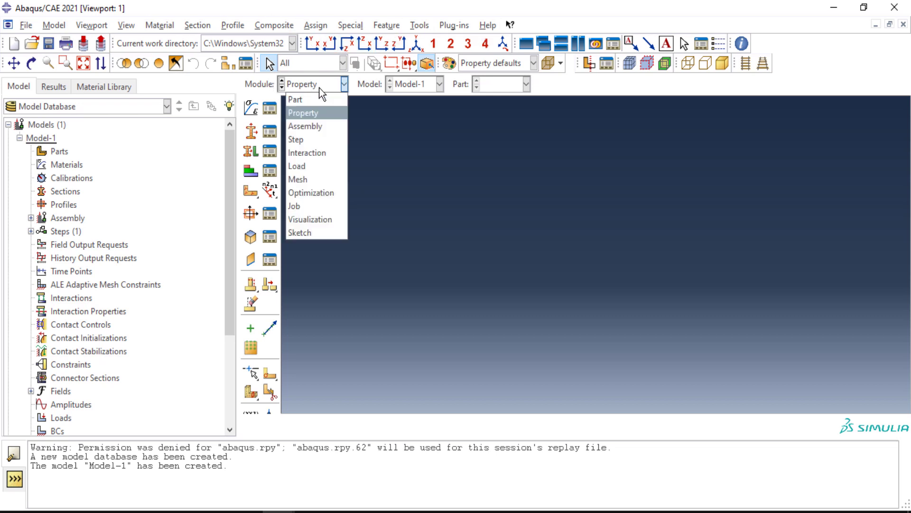
click(303, 142)
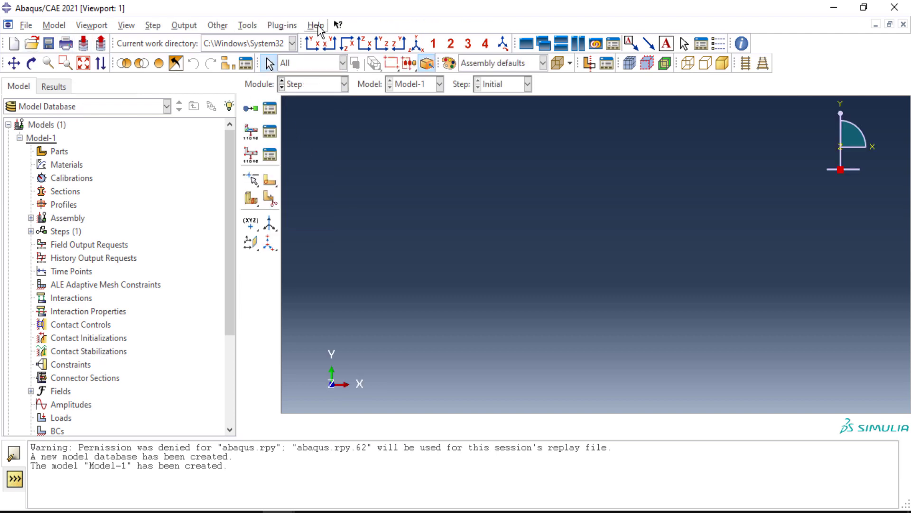
click(315, 84)
click(306, 98)
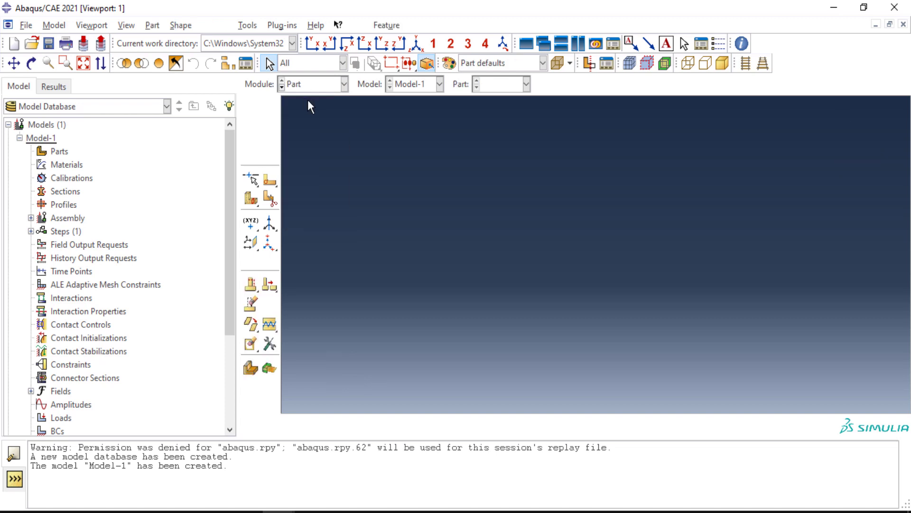
Step: Start setting a new work directory and browse to the C:\ drive
click(34, 26)
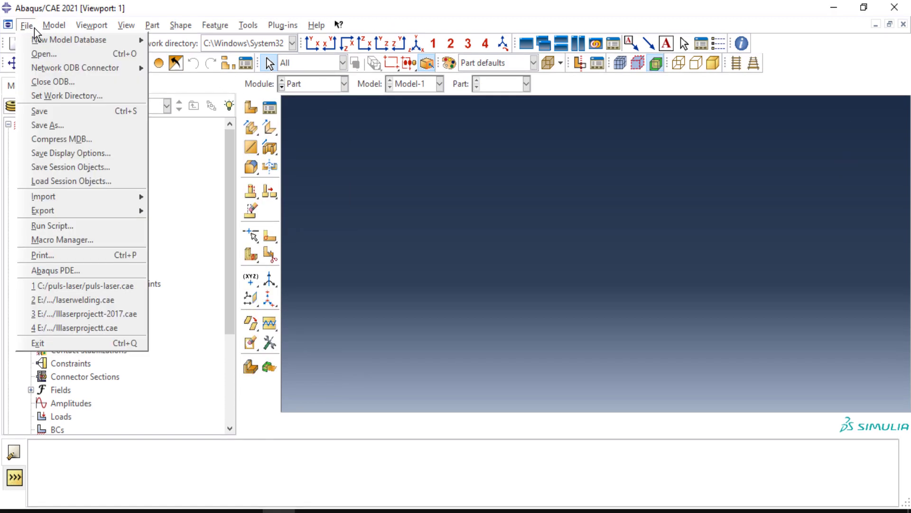
click(72, 101)
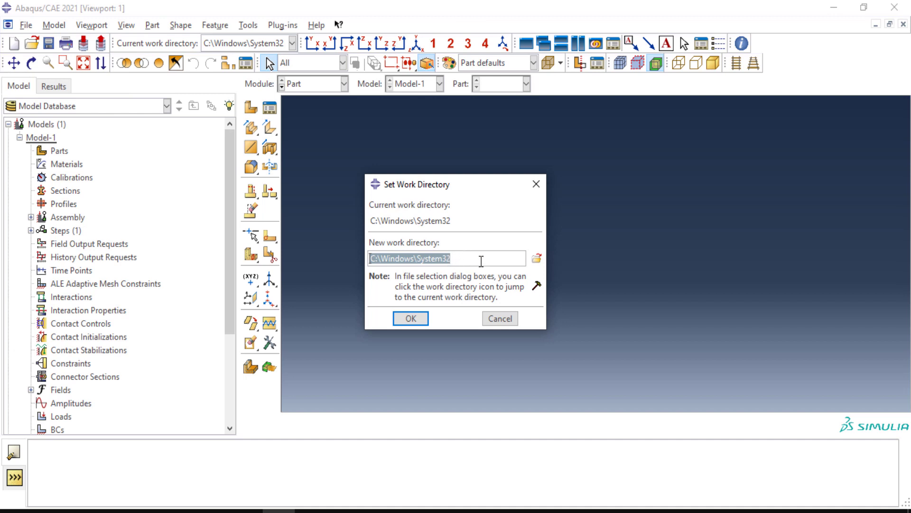
click(465, 261)
drag(464, 260, 380, 261)
click(381, 261)
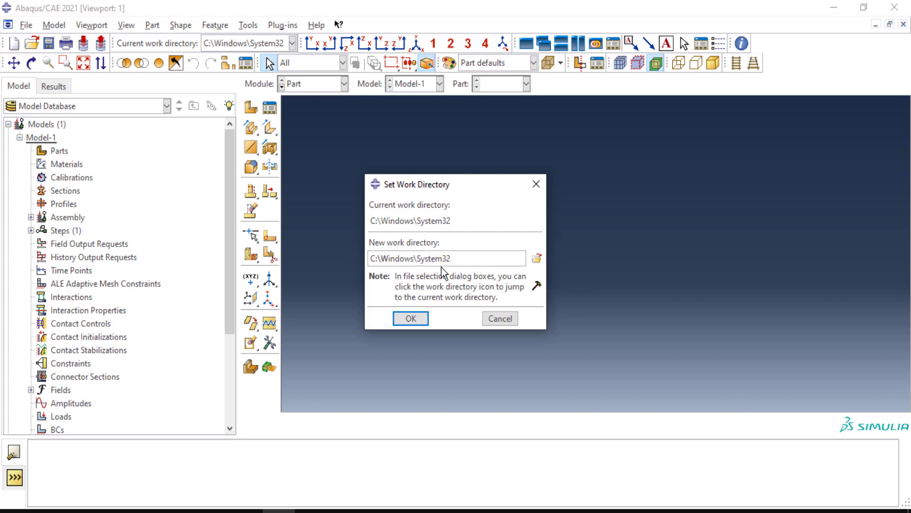
click(537, 261)
click(399, 197)
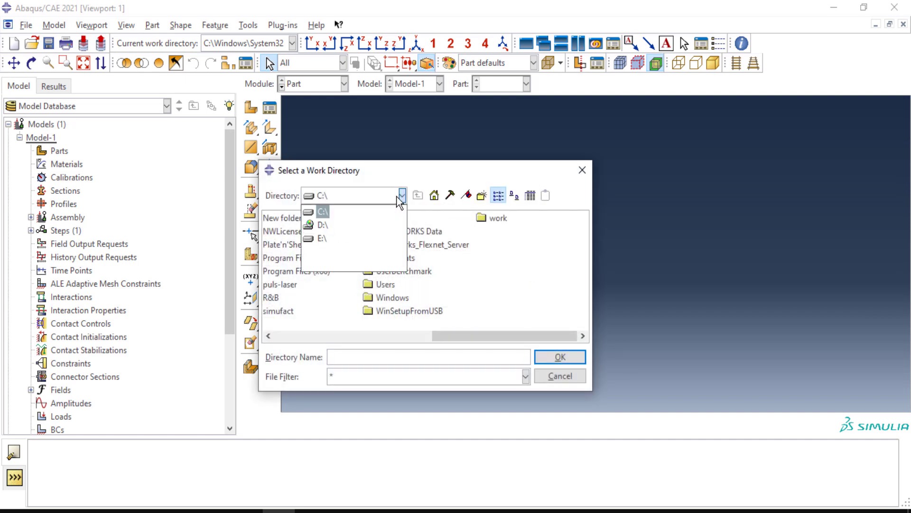
click(372, 215)
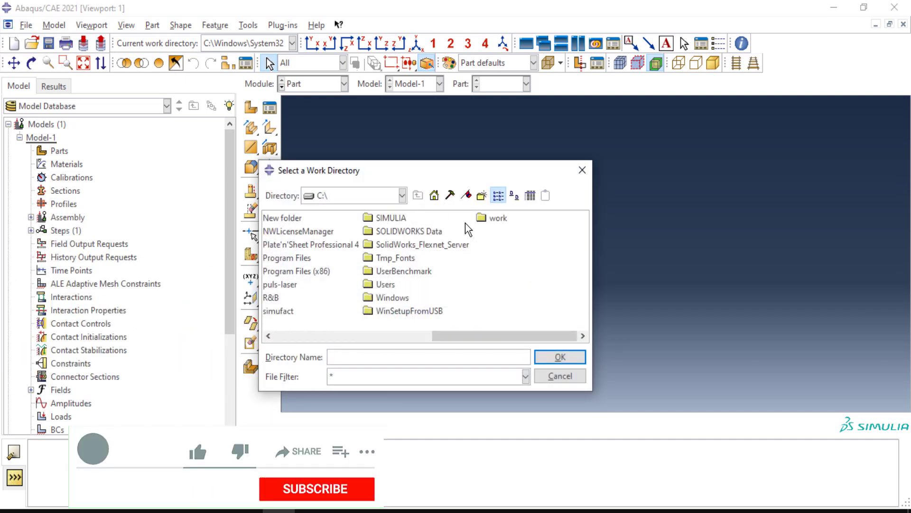
Step: Try to create a new directory named Abaqus in C:\
click(482, 196)
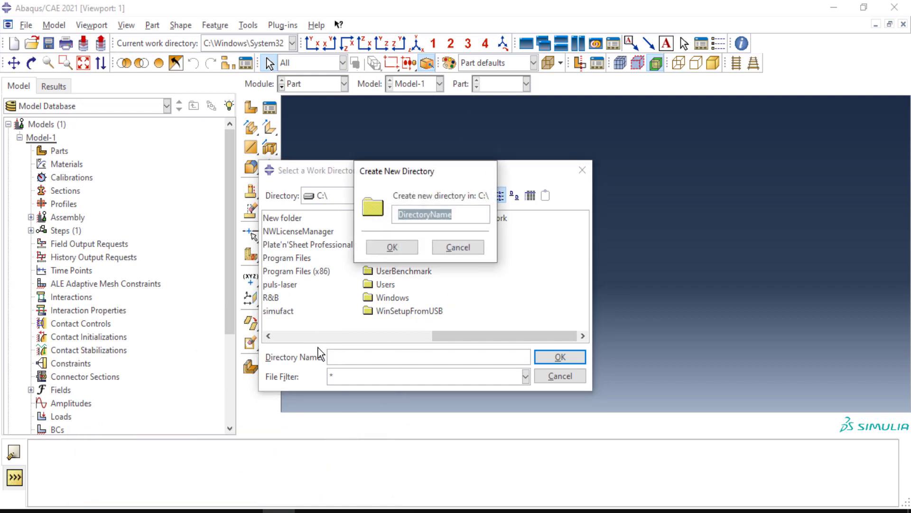
text(Abaq)
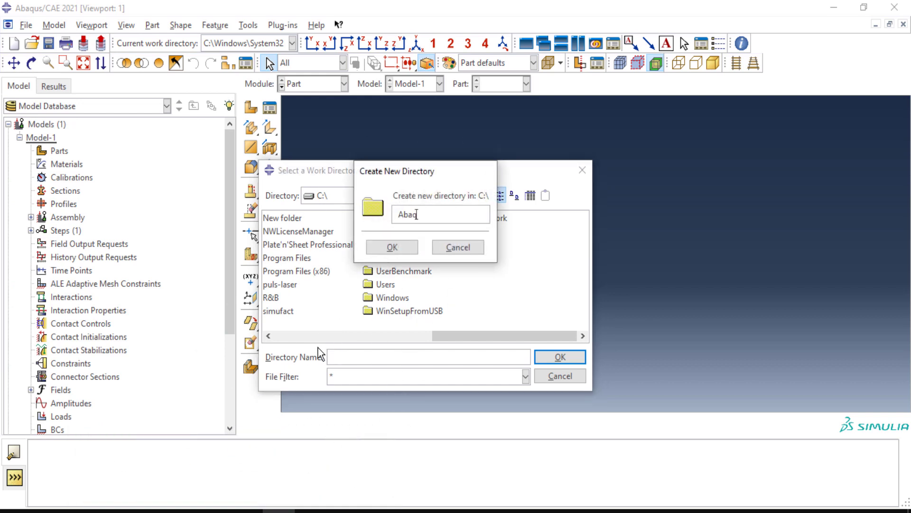
text(us)
click(392, 246)
click(421, 308)
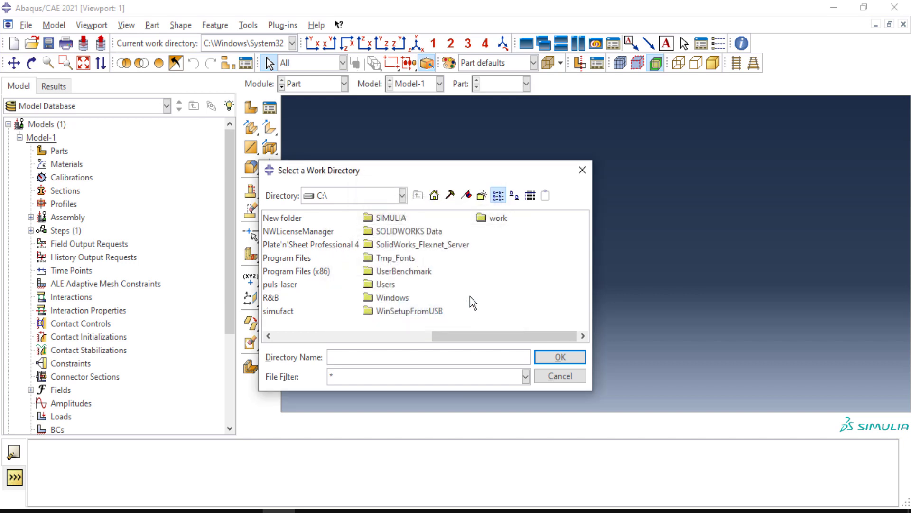
Step: Create a new directory named laser in C:\
click(482, 195)
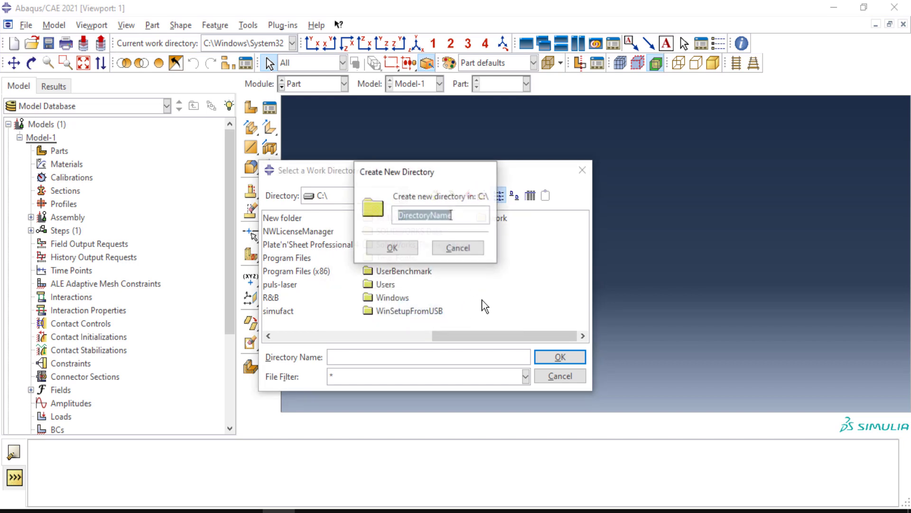
key(BackSpace)
text(laser)
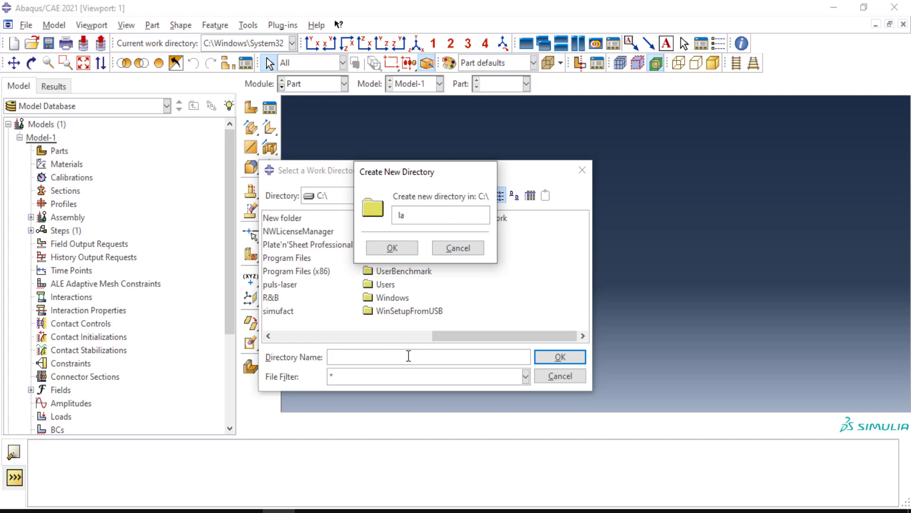
click(375, 246)
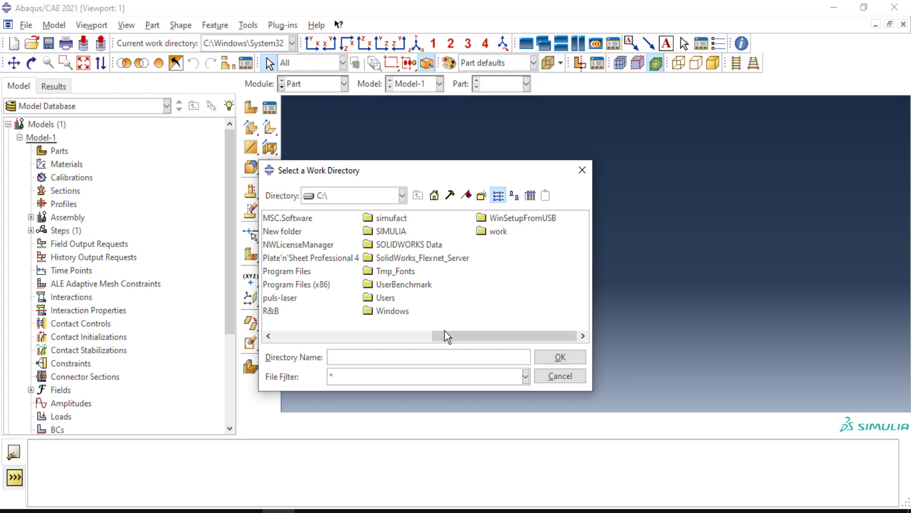
Step: Select the laser folder and set C:/laser as the new work directory
drag(446, 332, 333, 321)
click(427, 233)
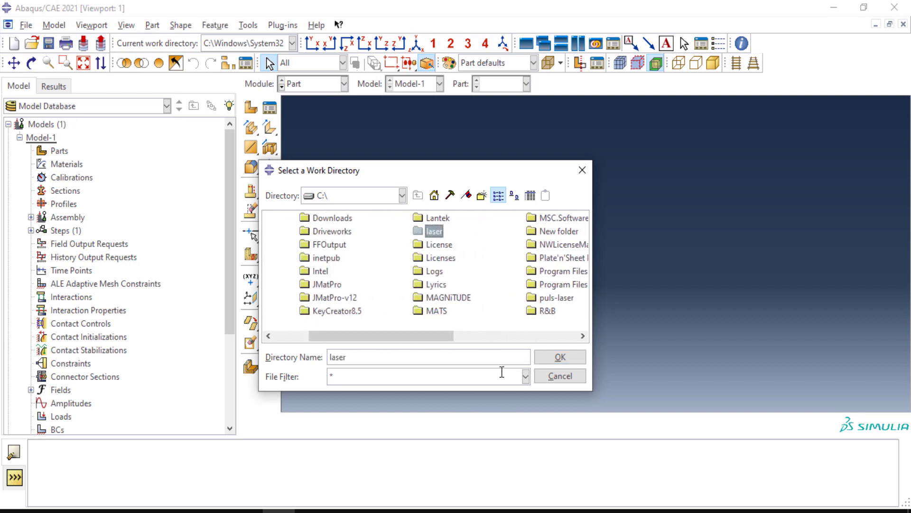
click(560, 358)
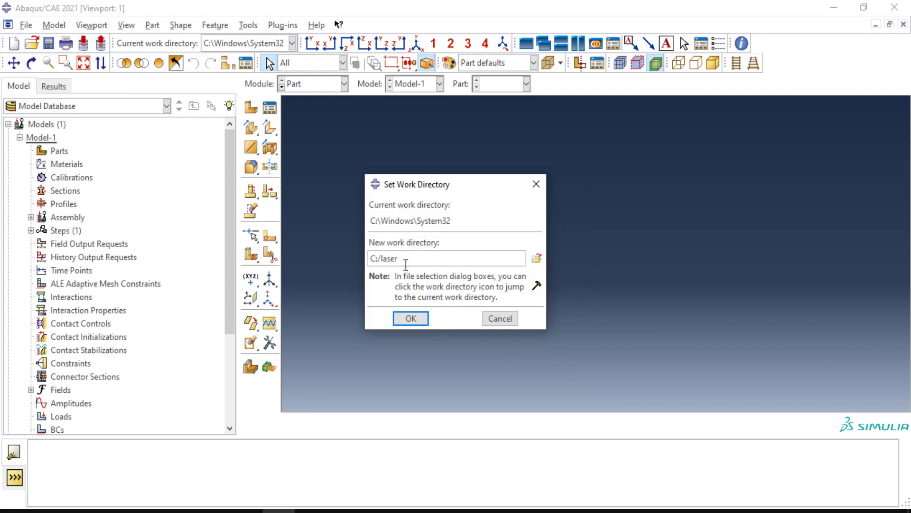
drag(405, 262, 351, 261)
click(388, 261)
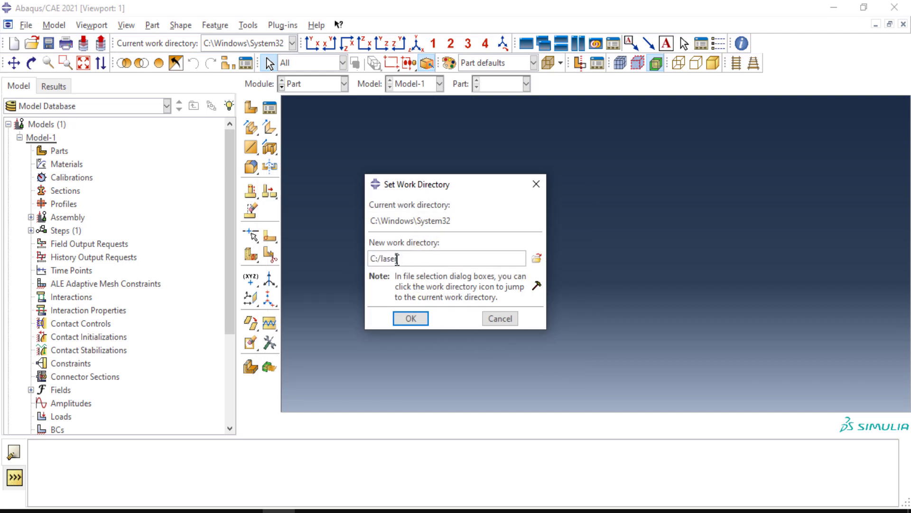
click(411, 318)
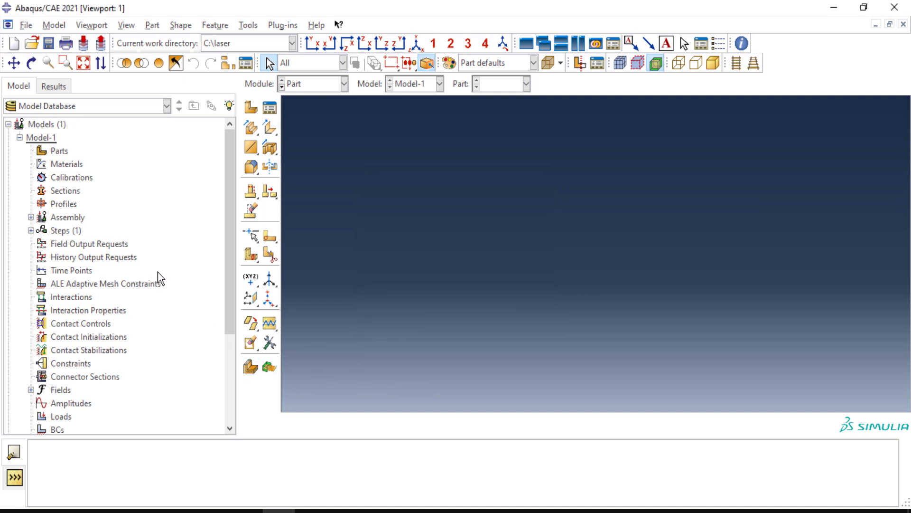
Step: Collapse and re-expand Models in the model tree, and collapse and select the Model-1 branch
click(8, 124)
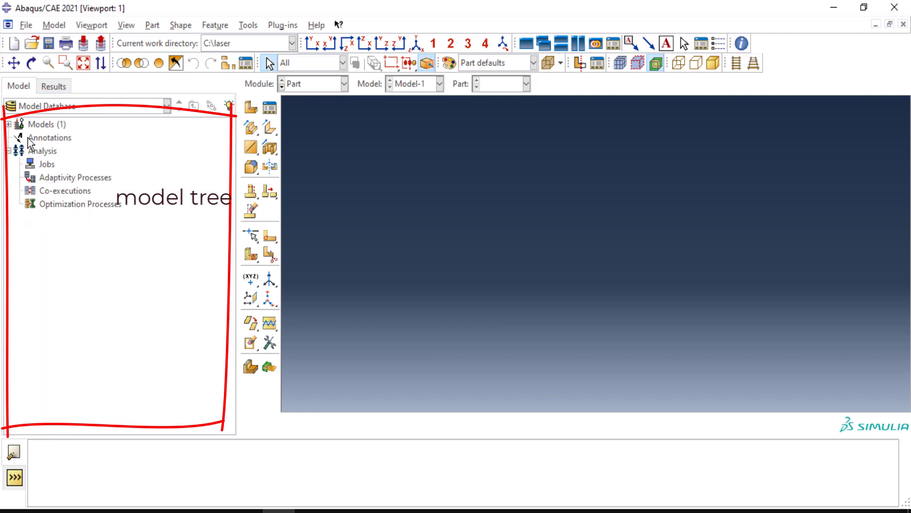
click(9, 124)
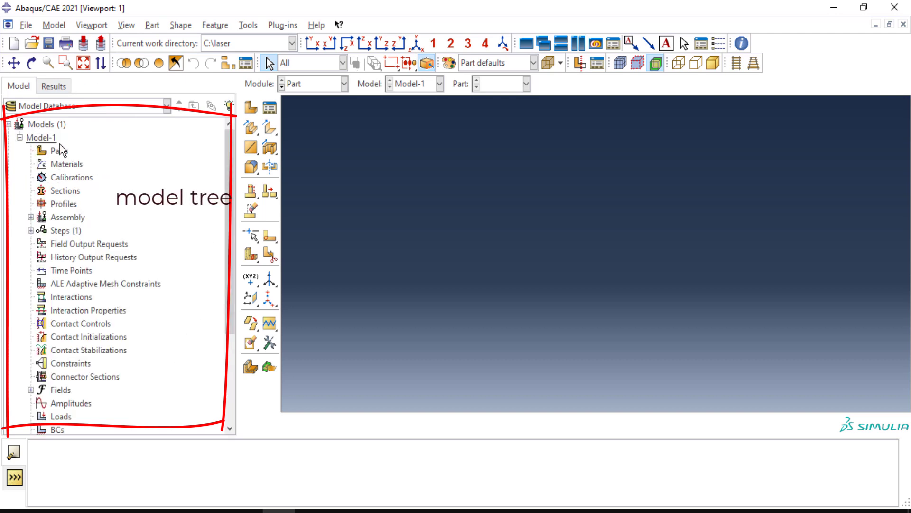
click(20, 137)
click(46, 138)
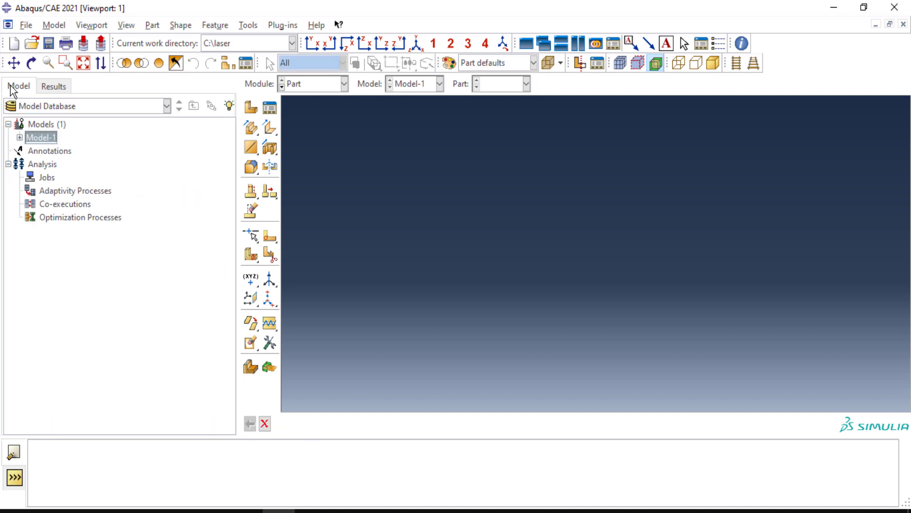
click(26, 25)
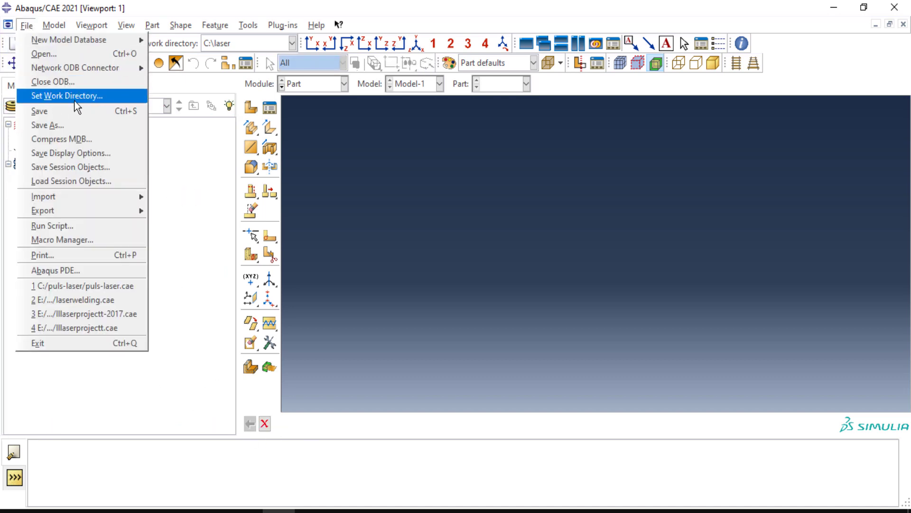
click(180, 172)
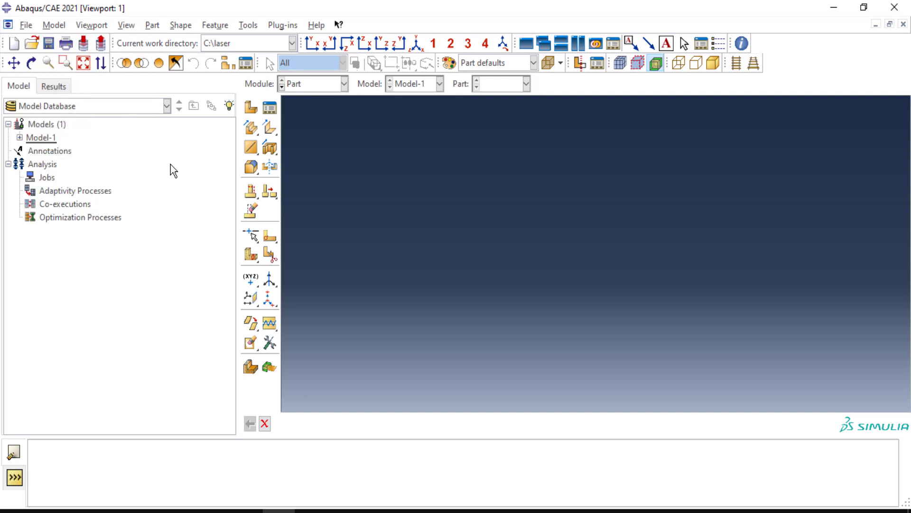
click(123, 27)
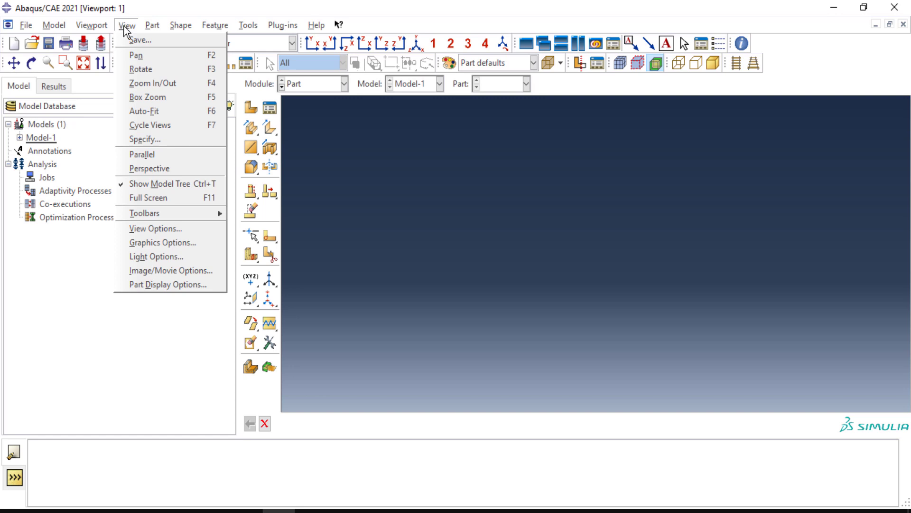
Step: Hide the Viewport toolbar and show it again
mouse_move(176, 215)
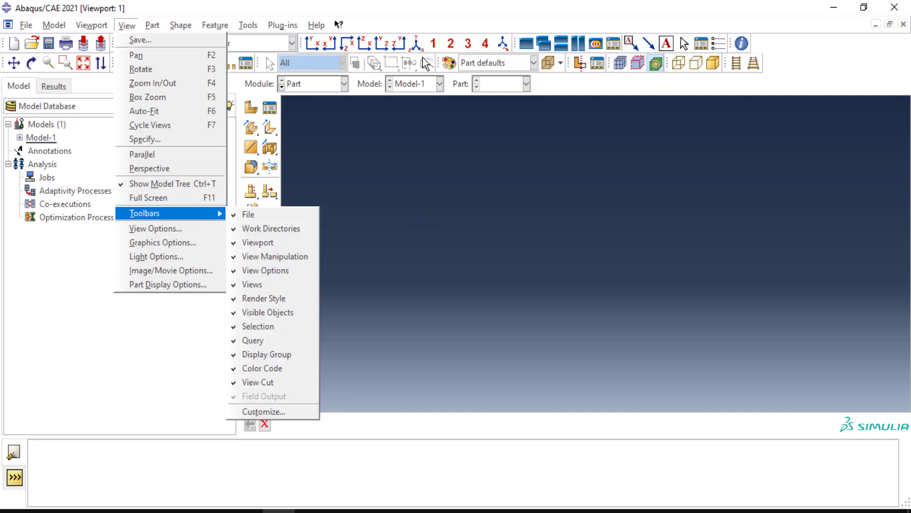
click(707, 105)
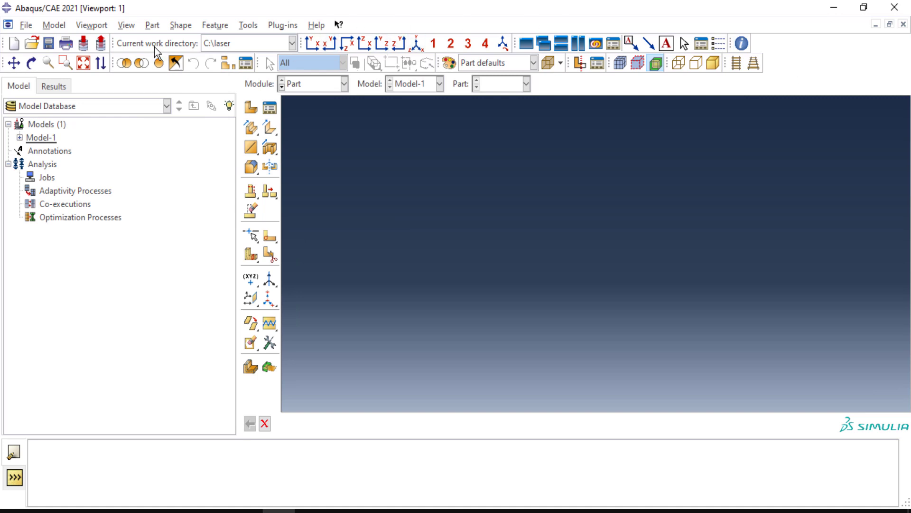
click(133, 24)
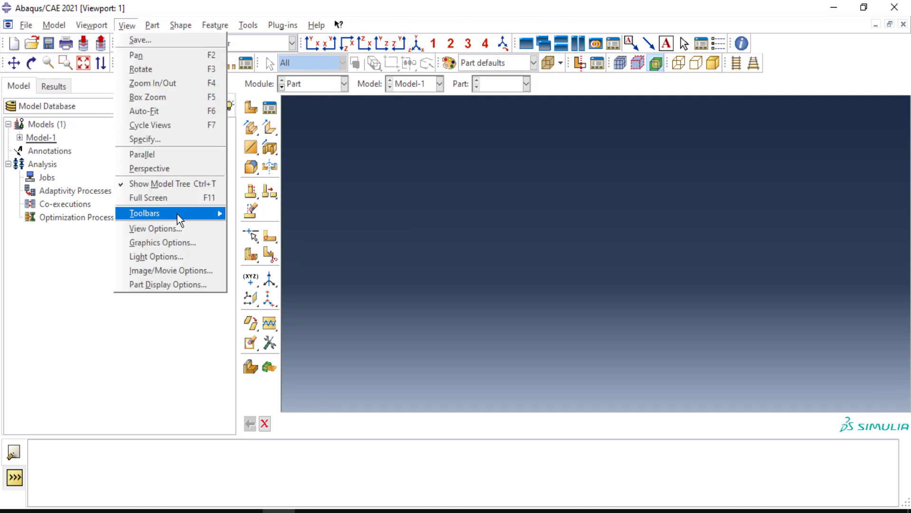
mouse_move(177, 214)
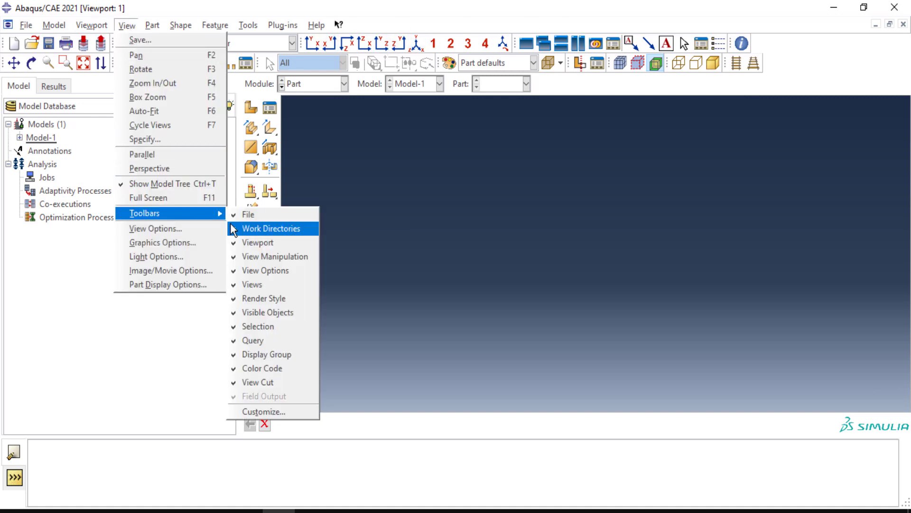
click(265, 243)
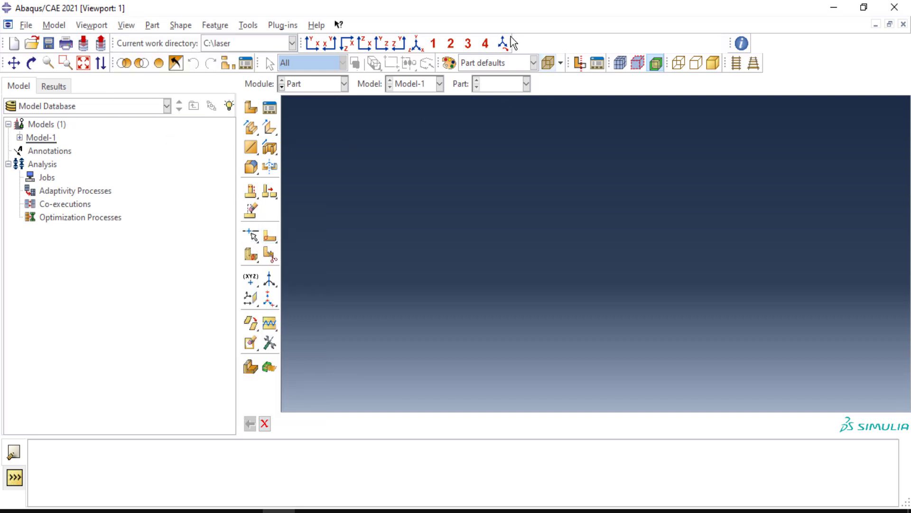
click(126, 25)
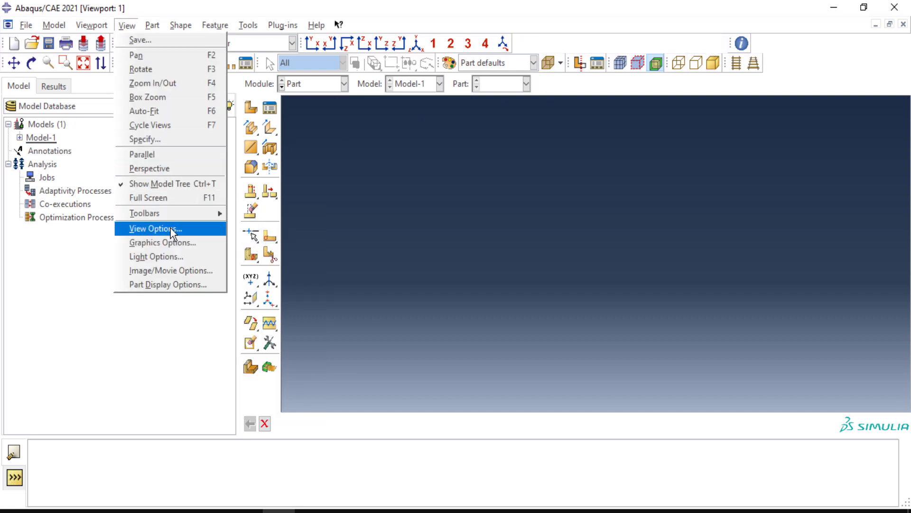
mouse_move(205, 219)
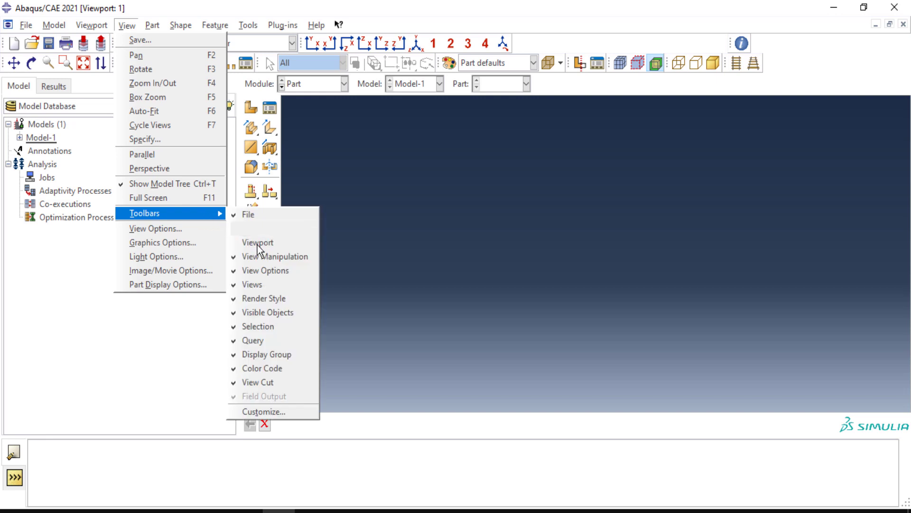
click(258, 244)
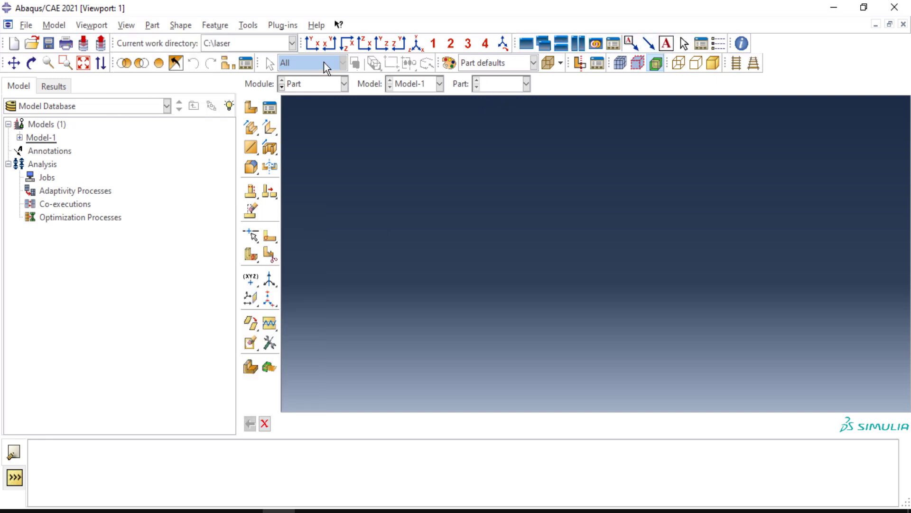
click(126, 26)
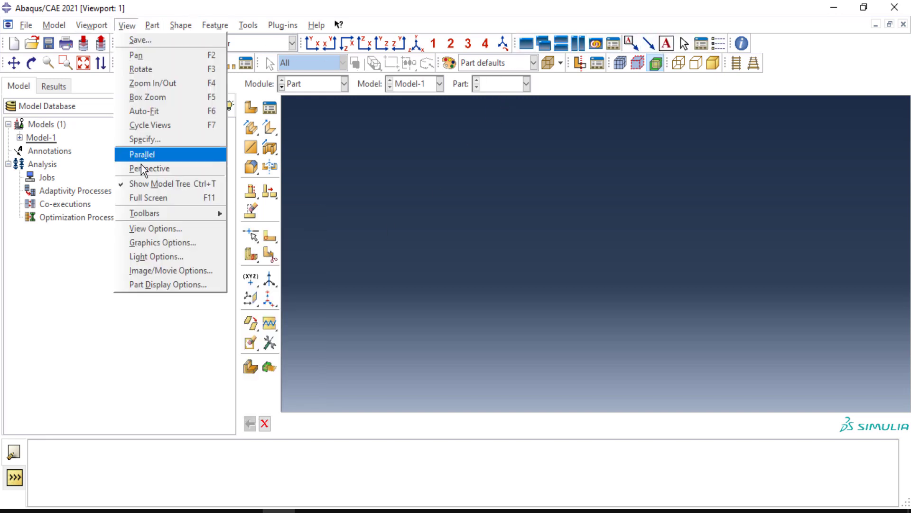
mouse_move(159, 213)
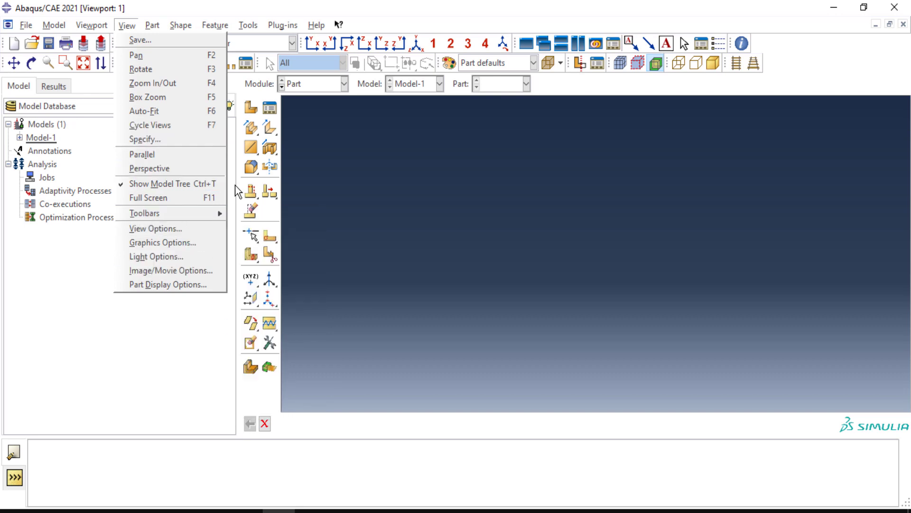
click(438, 235)
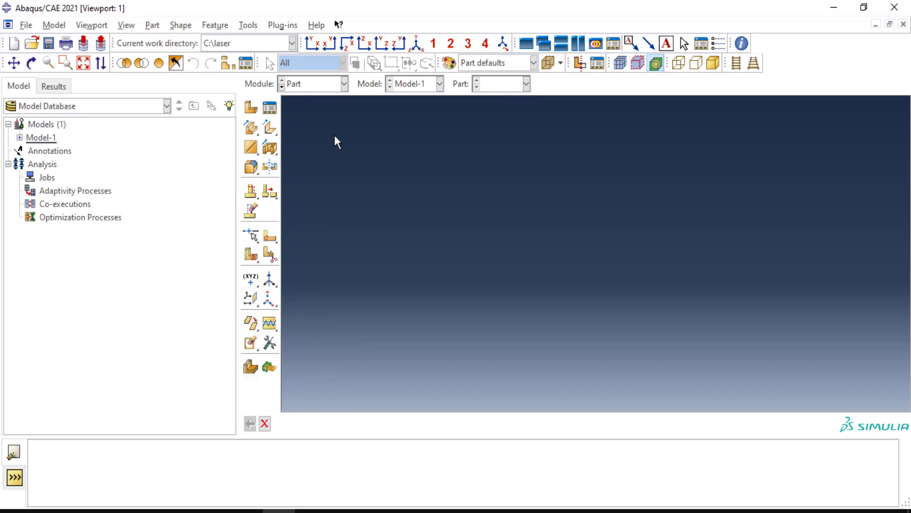
Step: Examine the mouse configuration for view manipulation in the Options dialog and close it without changes
click(251, 24)
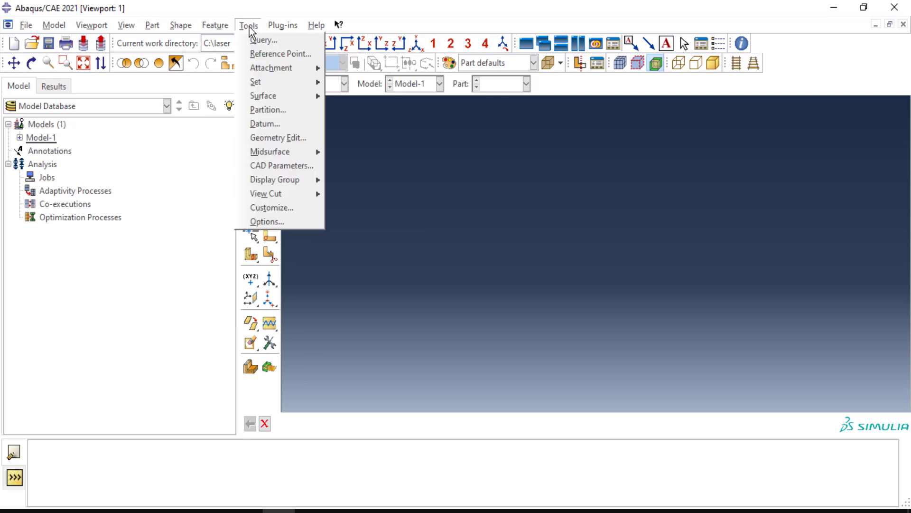
mouse_move(286, 151)
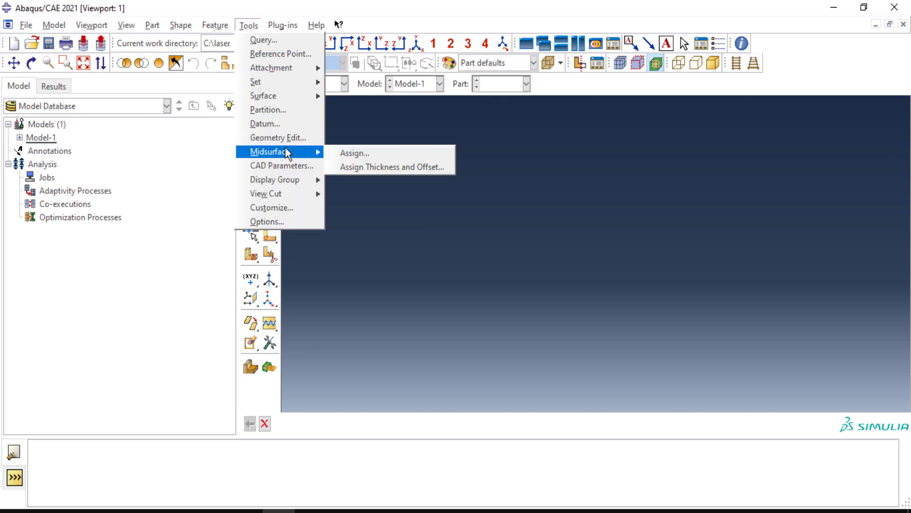
click(290, 222)
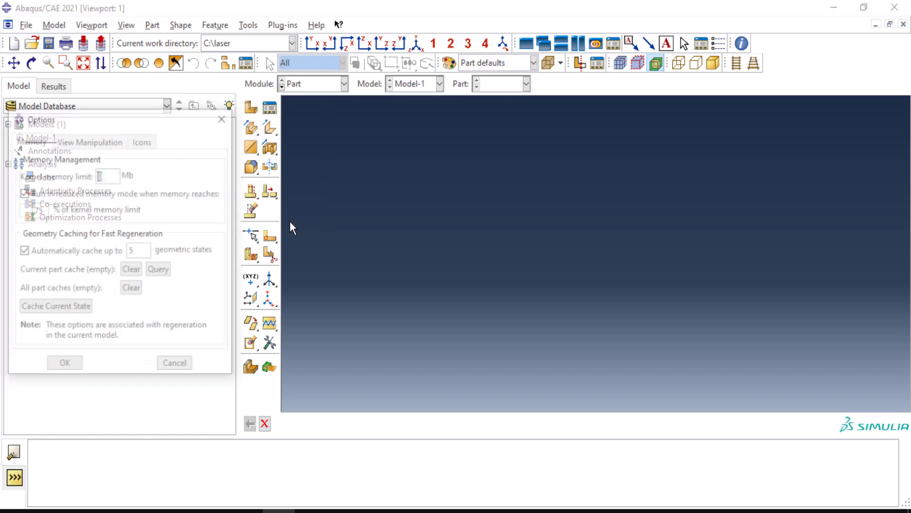
click(91, 142)
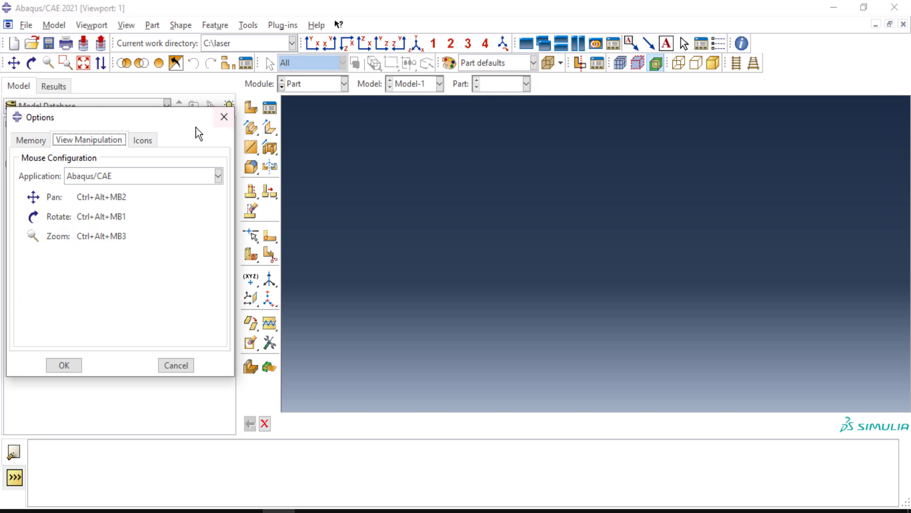
click(222, 117)
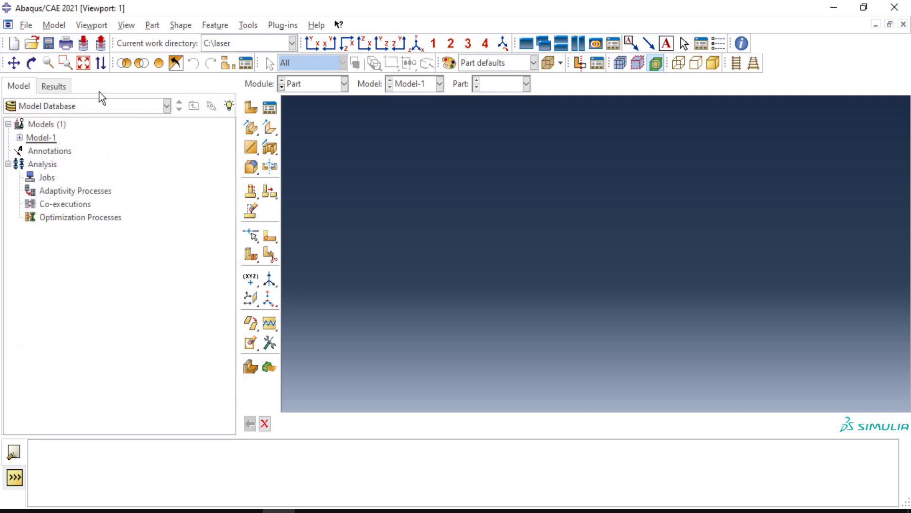
Step: Try out the Rotate View and Pan View tools by alternating between them, and leave view manipulation mode
click(31, 66)
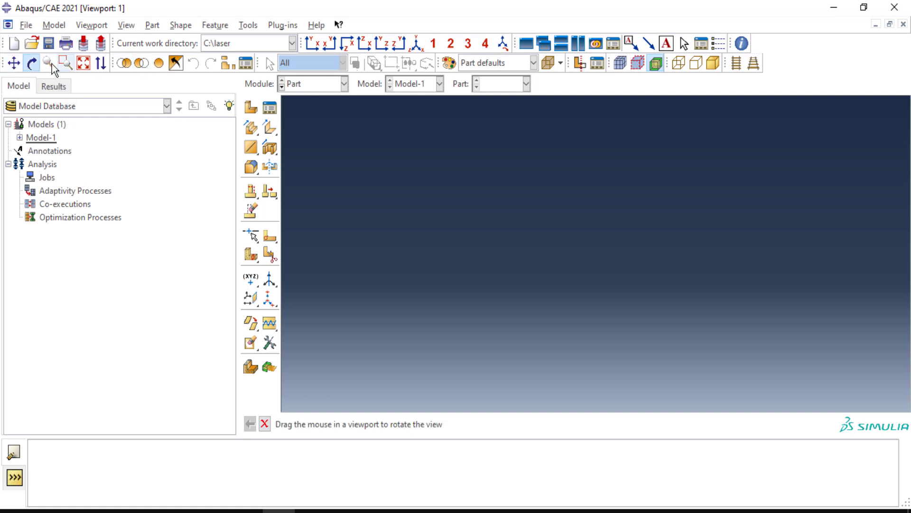
click(14, 63)
click(31, 63)
click(14, 63)
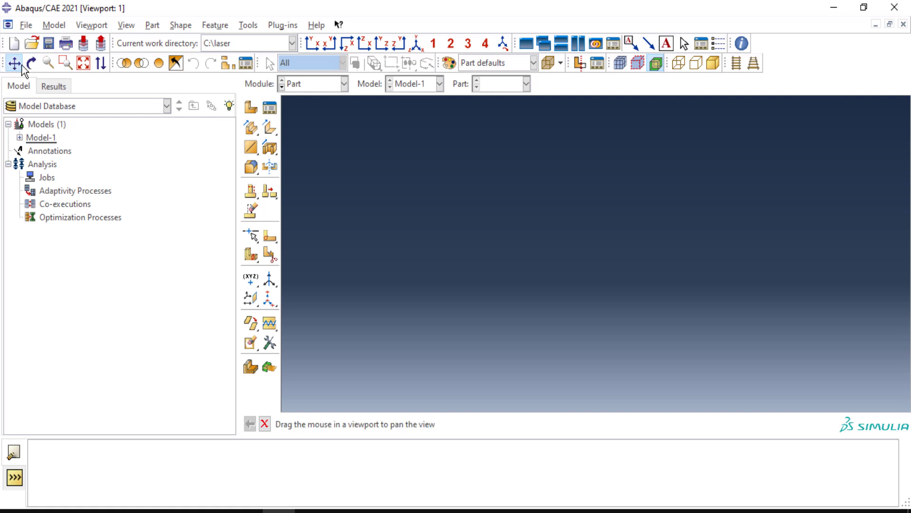
click(14, 63)
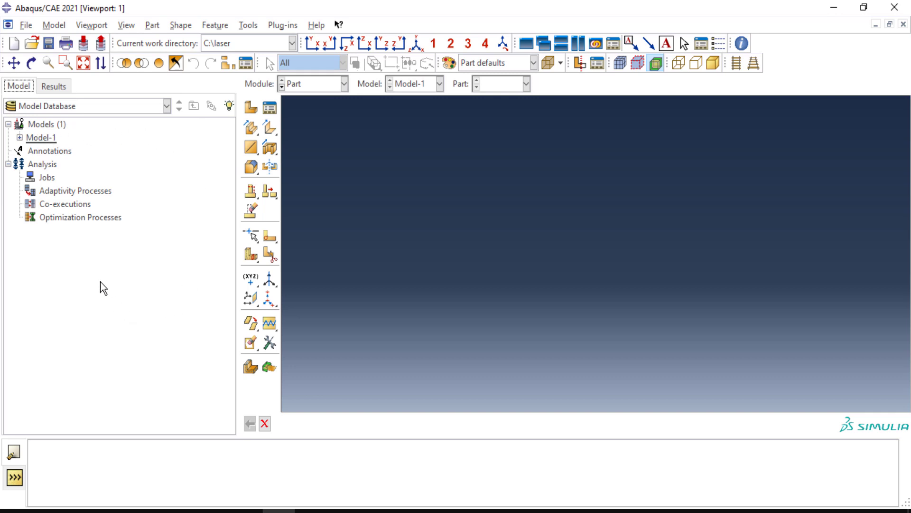
Step: Expand the Model-1 branch and examine its containers, such as Parts, Materials, Assembly and Steps, against the list of available modules
click(19, 138)
click(58, 138)
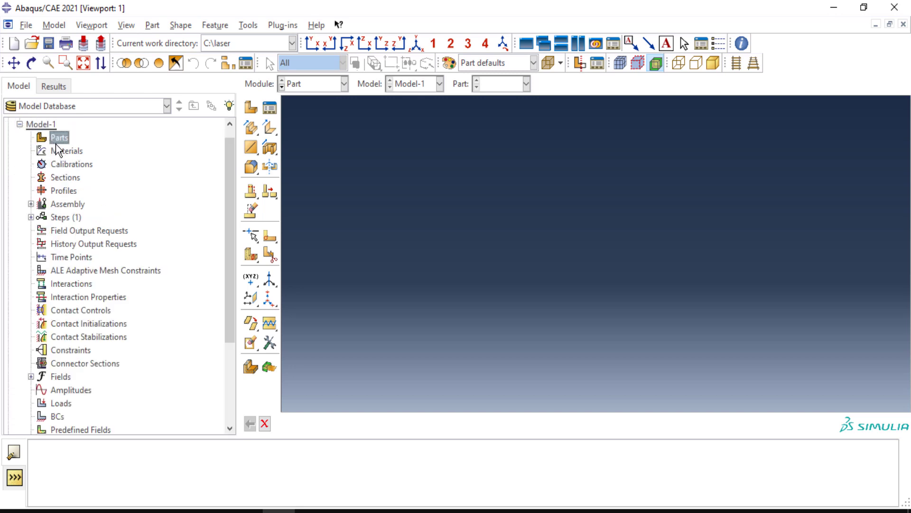
click(311, 85)
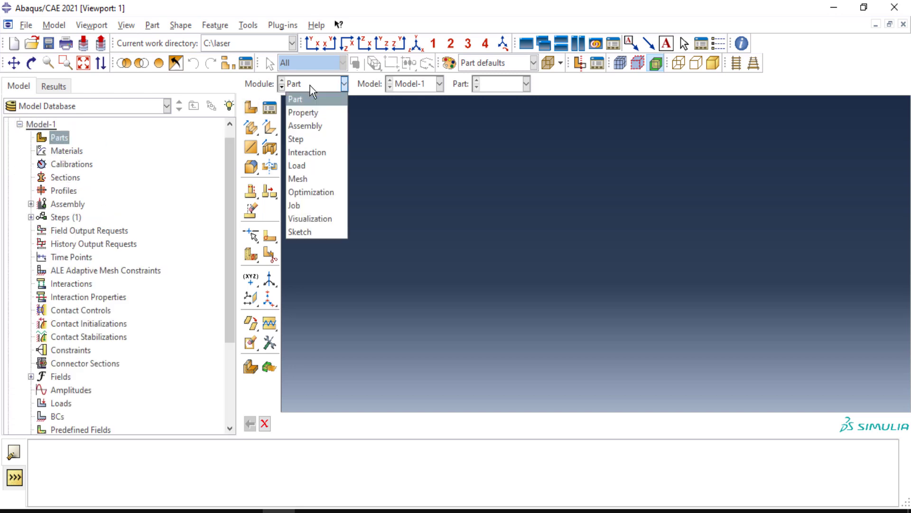
click(64, 154)
click(64, 151)
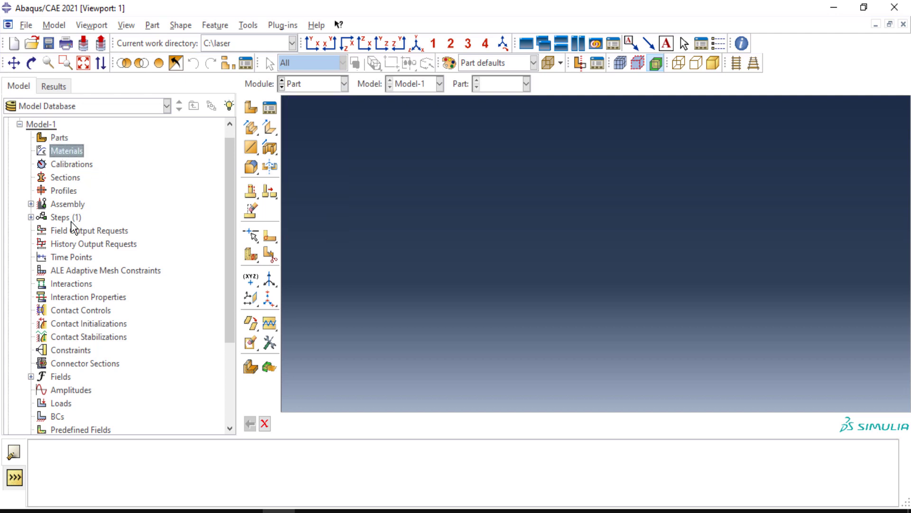
click(61, 205)
click(64, 217)
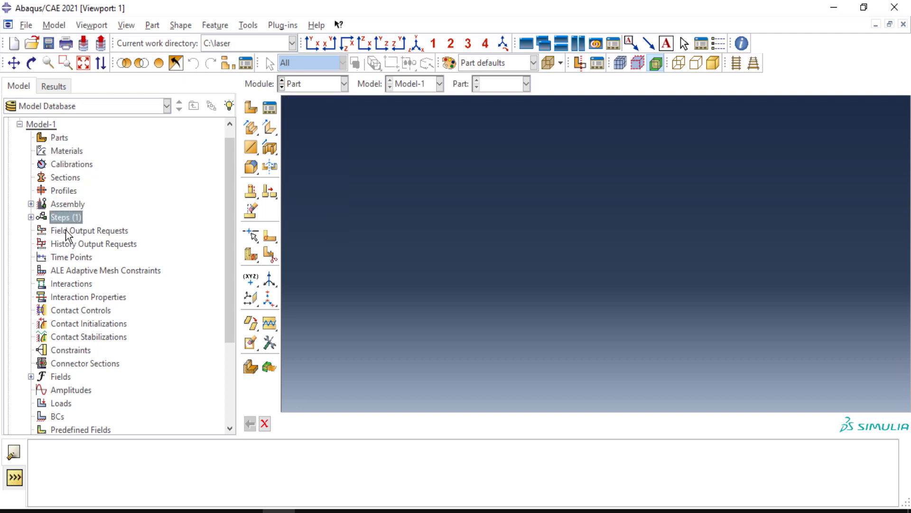
scroll(74, 369, down, 5)
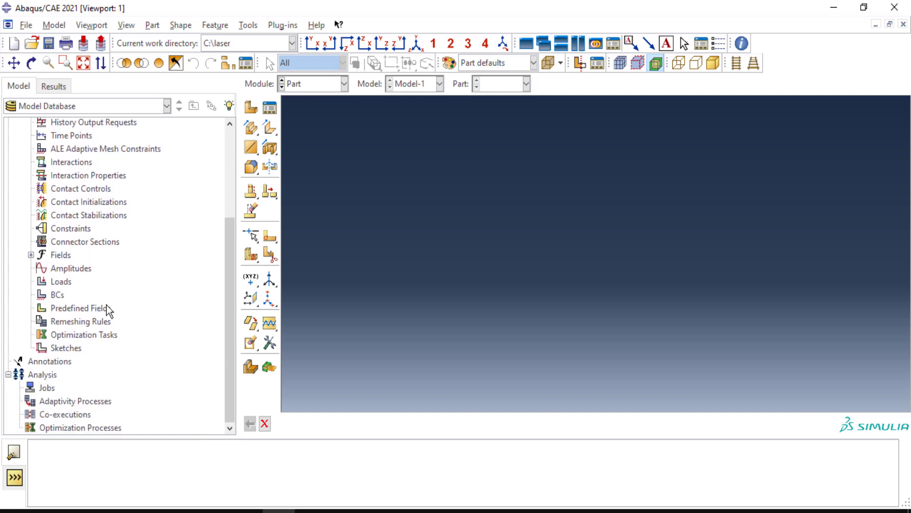
scroll(104, 303, up, 5)
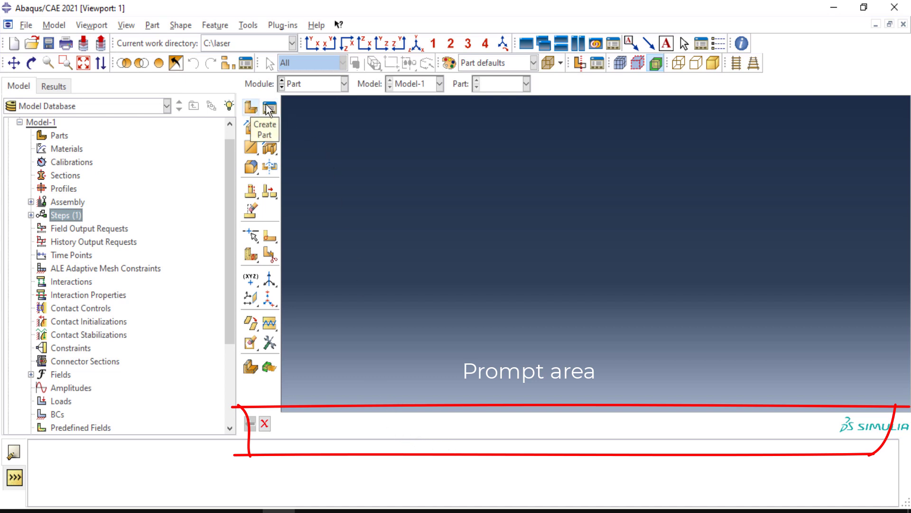
Step: Open the Create Part dialog to view its prompt, and cancel it
click(249, 109)
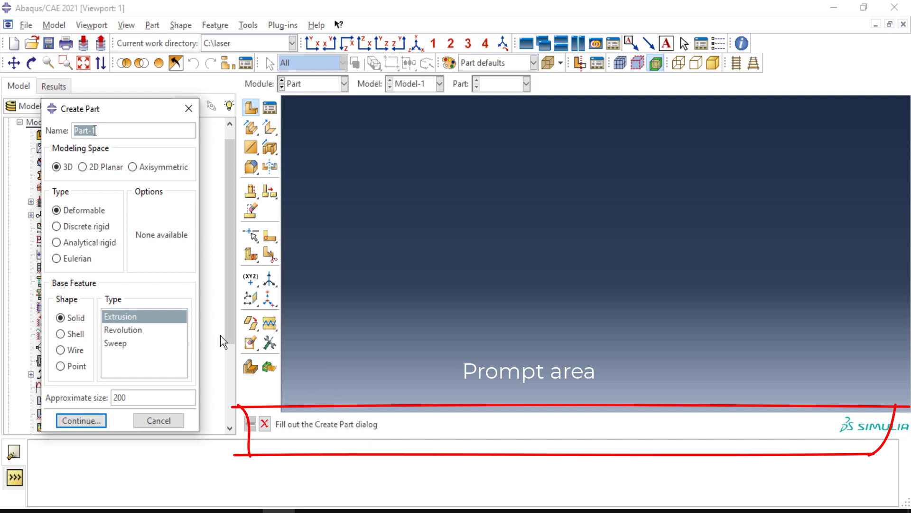
click(161, 420)
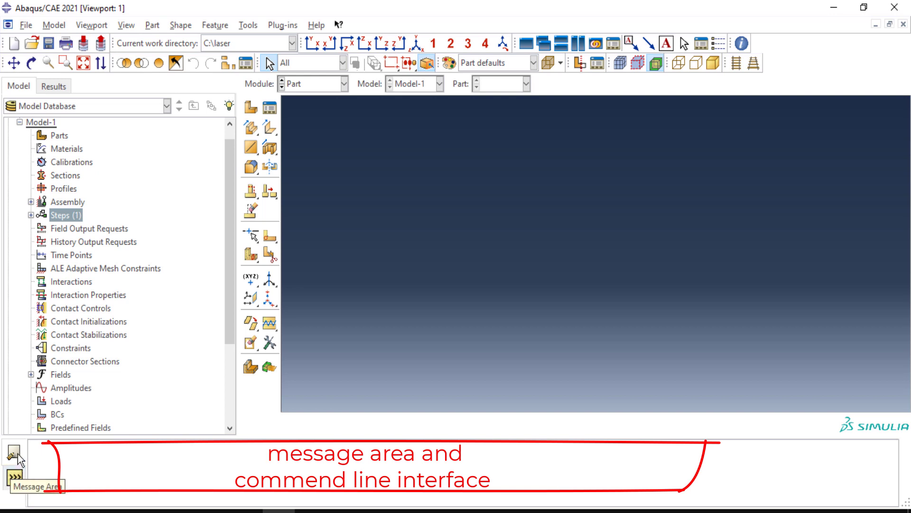
Step: Switch from the message area to the command line interface
click(22, 483)
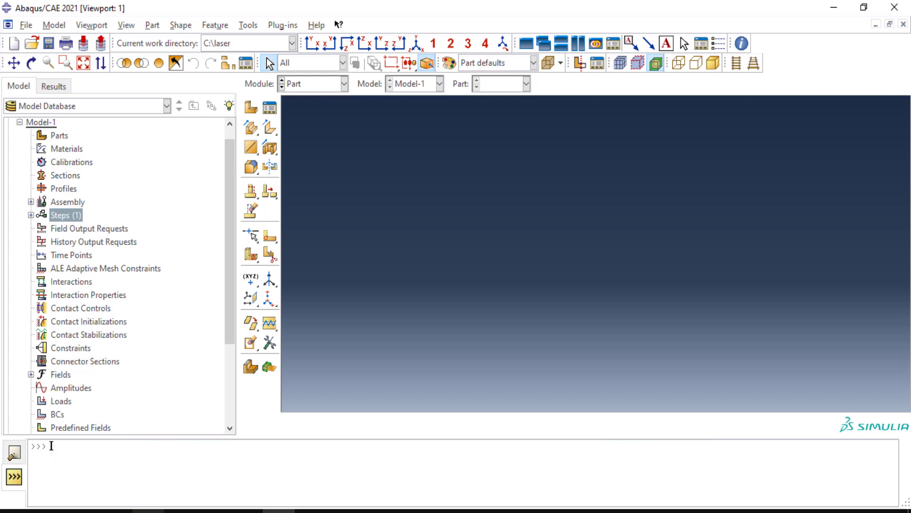
mouse_move(148, 511)
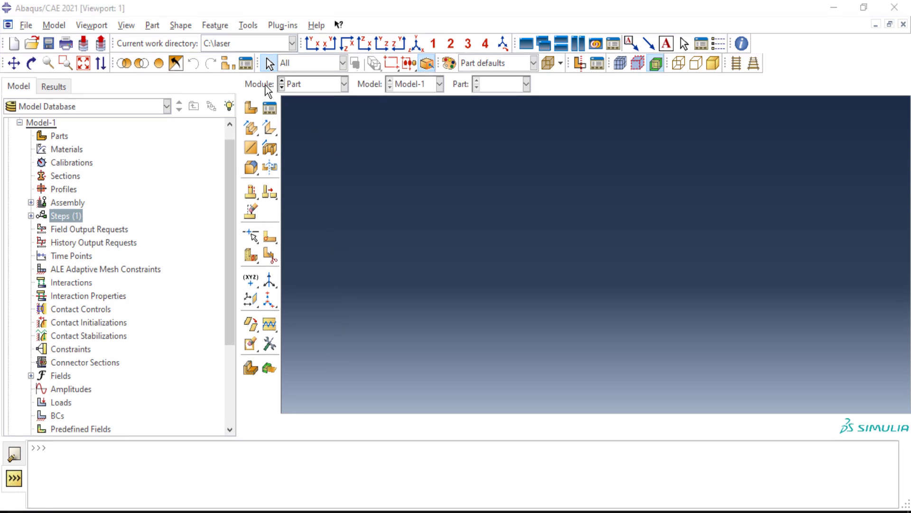
Step: Select the Part module for Model-1 and switch from it to the Property module
click(304, 84)
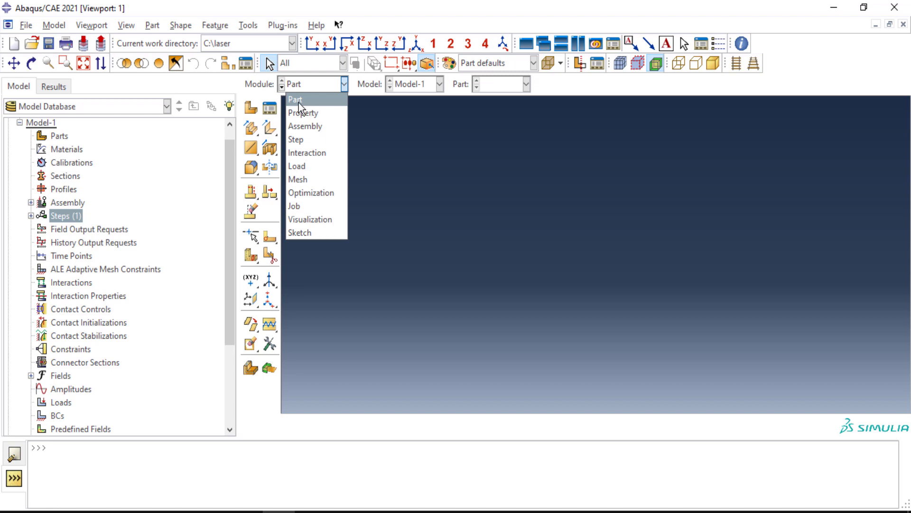
click(302, 103)
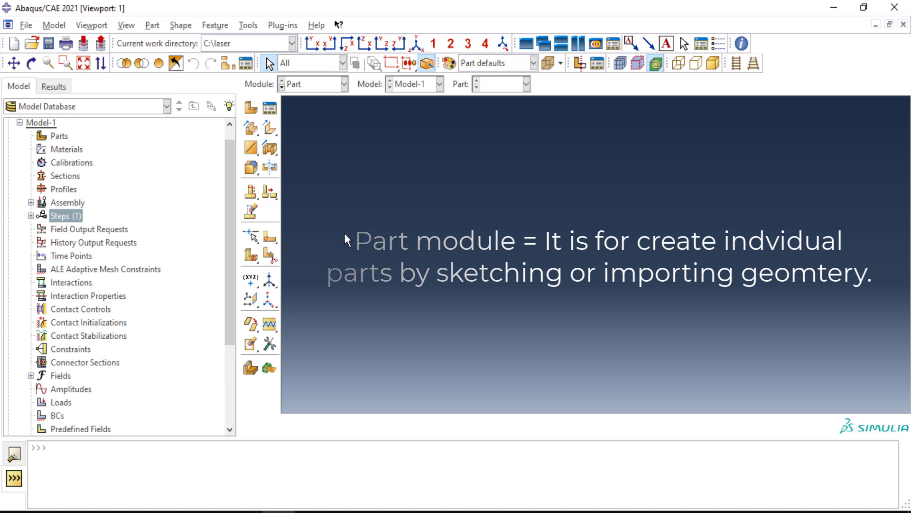
click(320, 86)
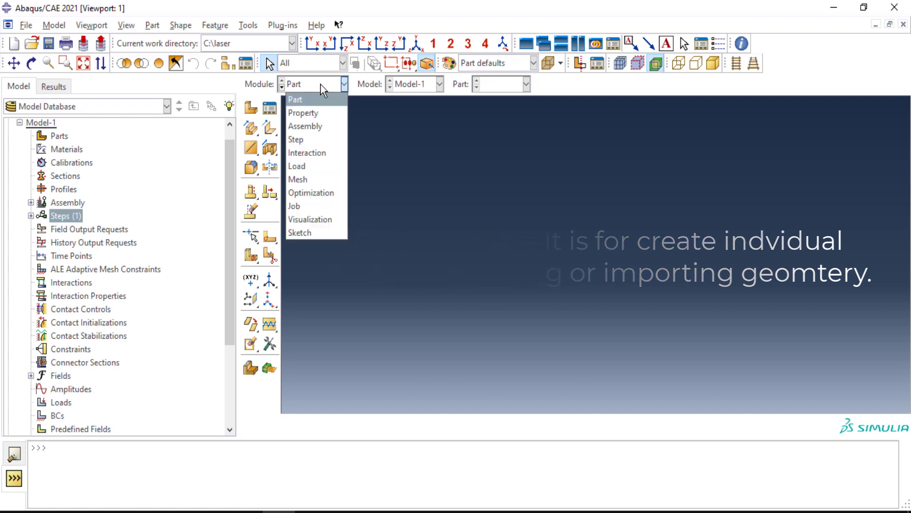
click(316, 112)
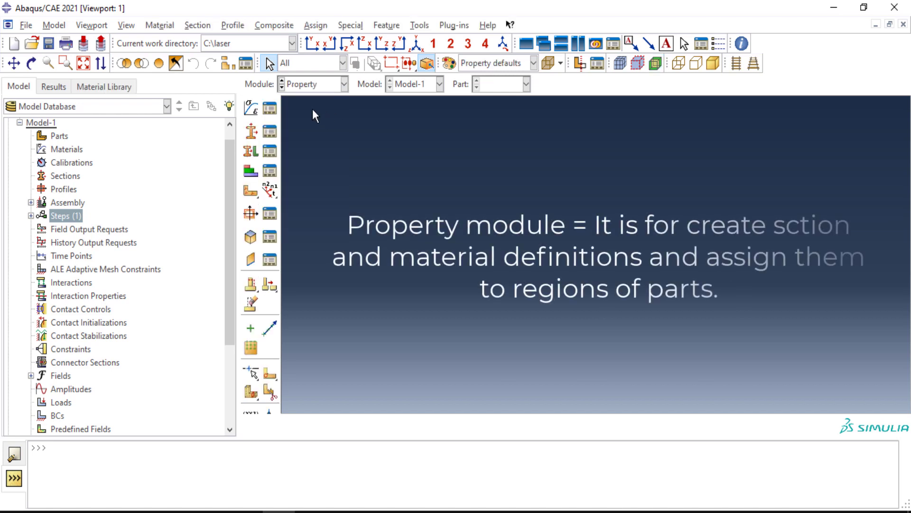